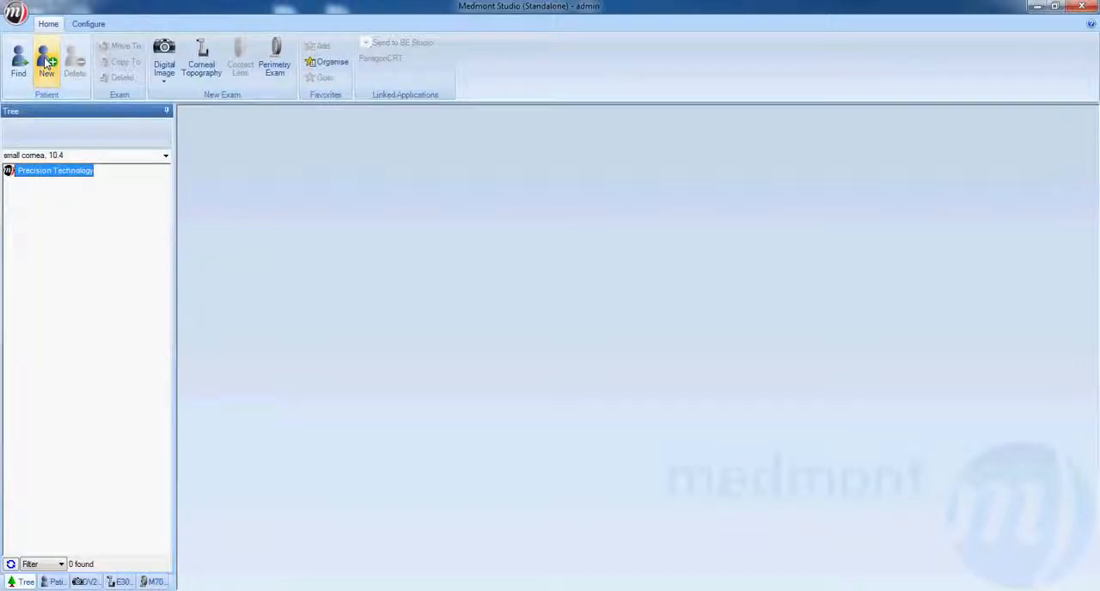
Create a new patient record with the title Mr and enter the patient's last and first names.
click(47, 65)
click(548, 191)
click(542, 204)
click(539, 209)
text(Smith)
key(Tab)
text(John)
key(Tab)
key(Tab)
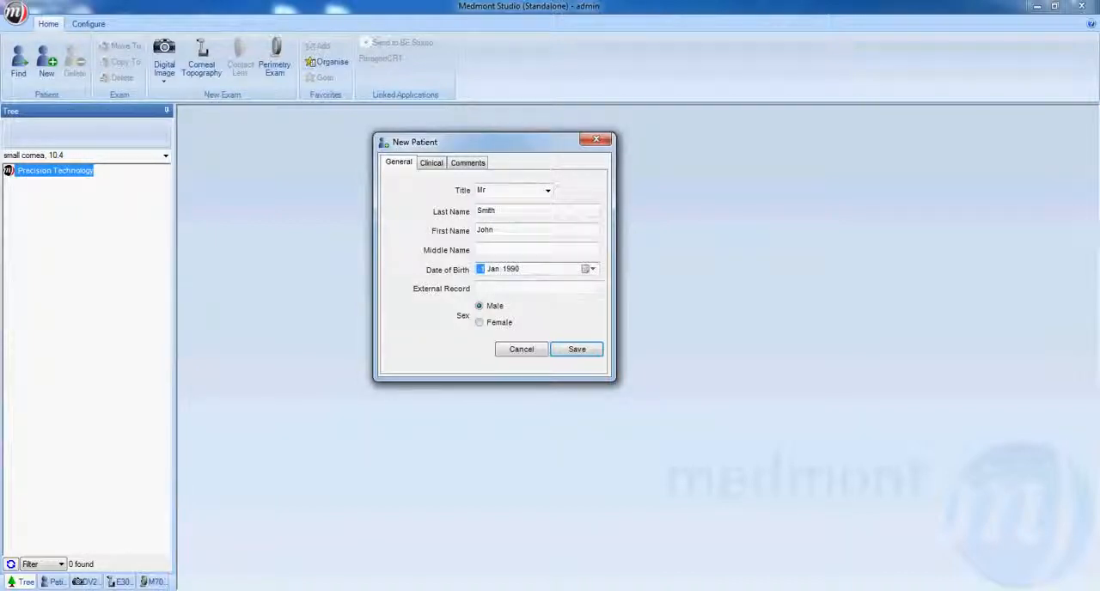
key(Right)
key(Right)
key(Left)
key(Left)
key(Down)
key(Up)
key(Right)
key(Right)
key(Left)
key(Left)
Set the patient's date of birth, picking the day and month from the calendar and adjusting the year.
click(594, 269)
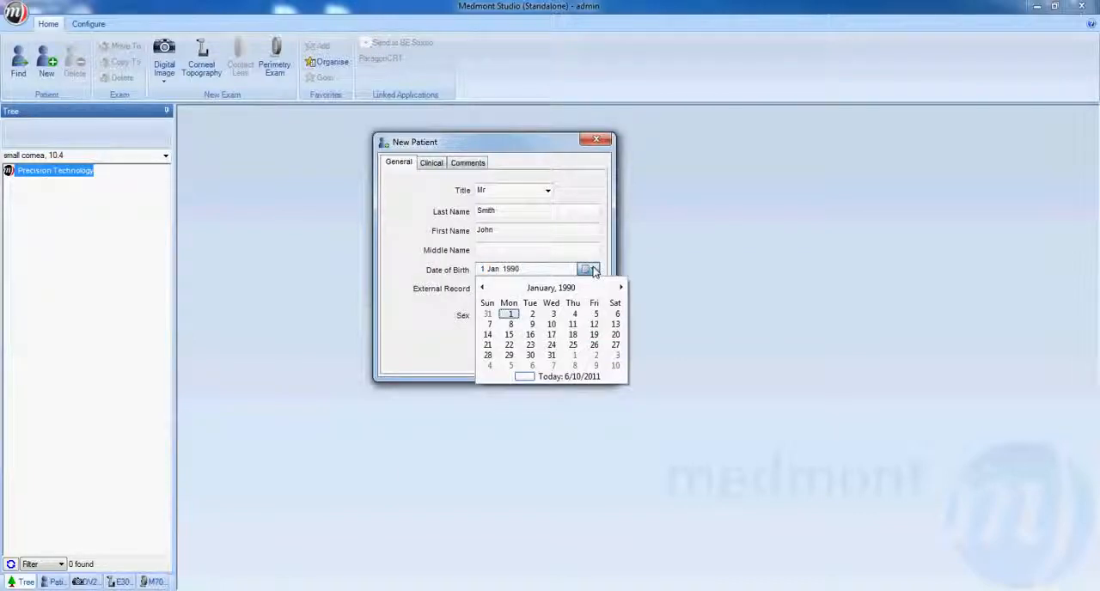
click(621, 289)
click(622, 289)
click(622, 289)
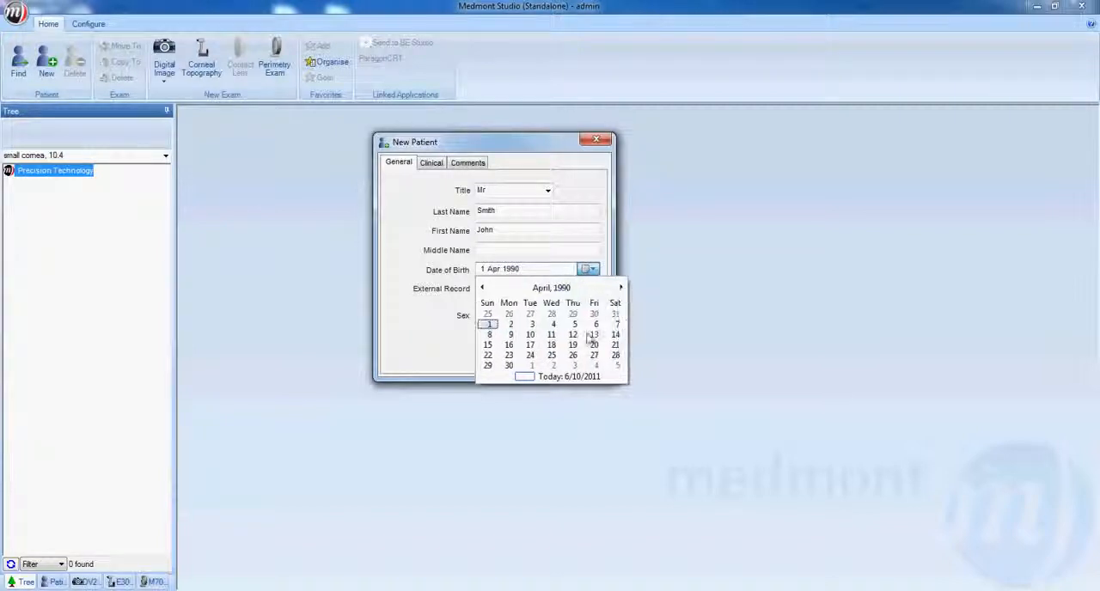
click(550, 355)
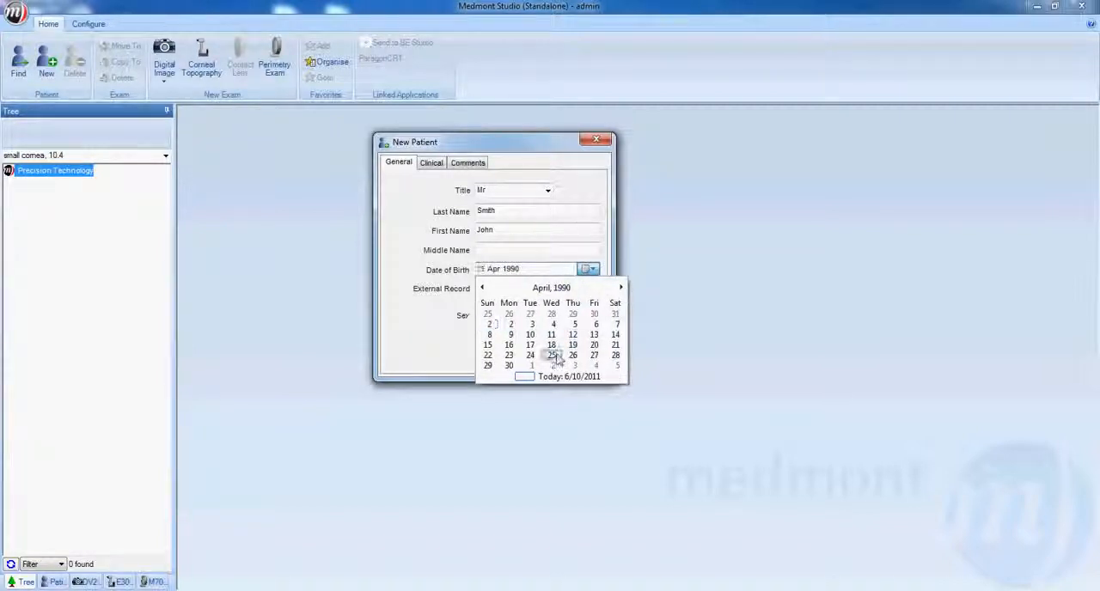
click(513, 274)
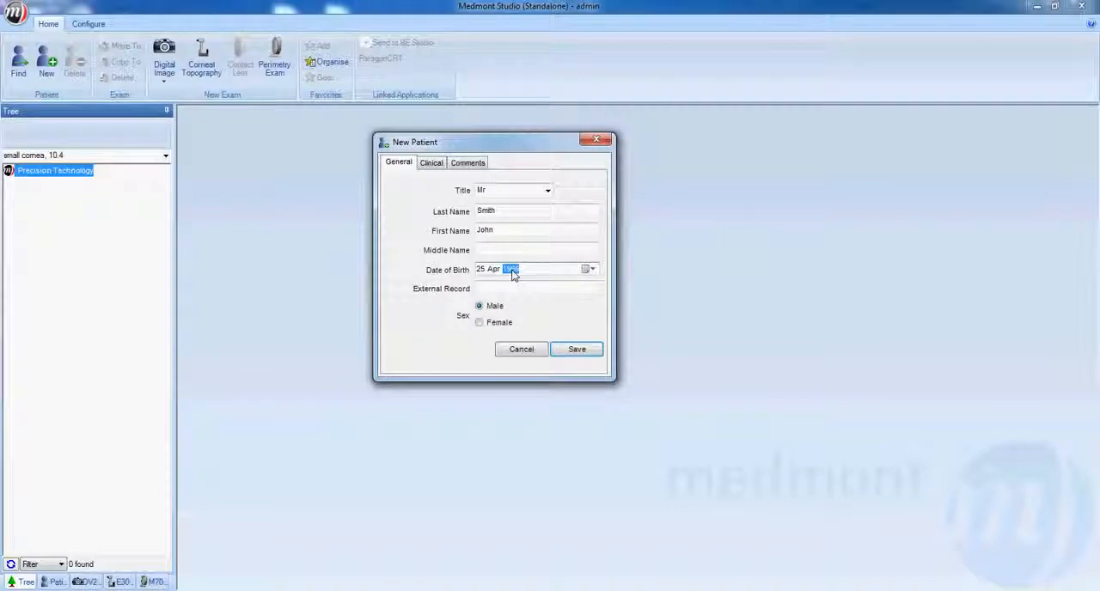
Review the procedure and condition choices in the patient's clinical details and assign the A2 Imports category.
click(441, 166)
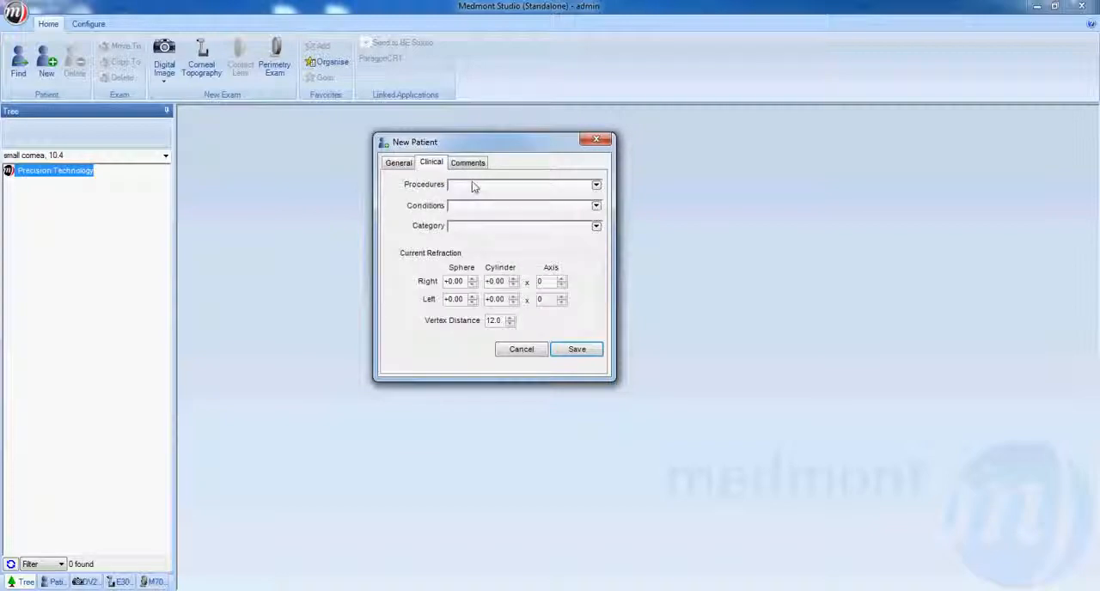
click(516, 185)
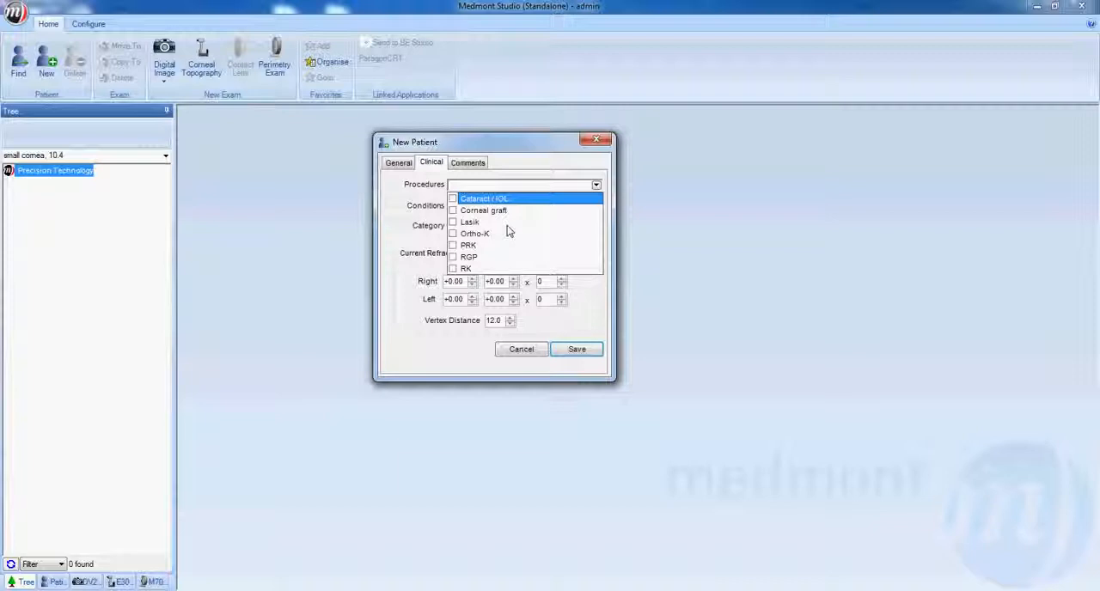
click(438, 213)
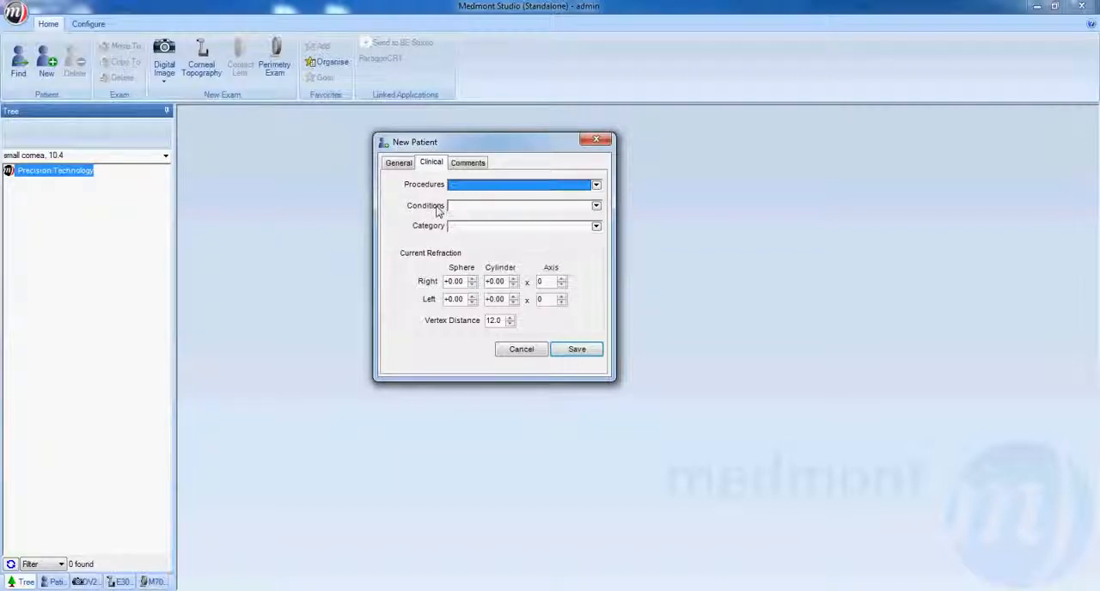
click(497, 211)
scroll(597, 257, down, 2)
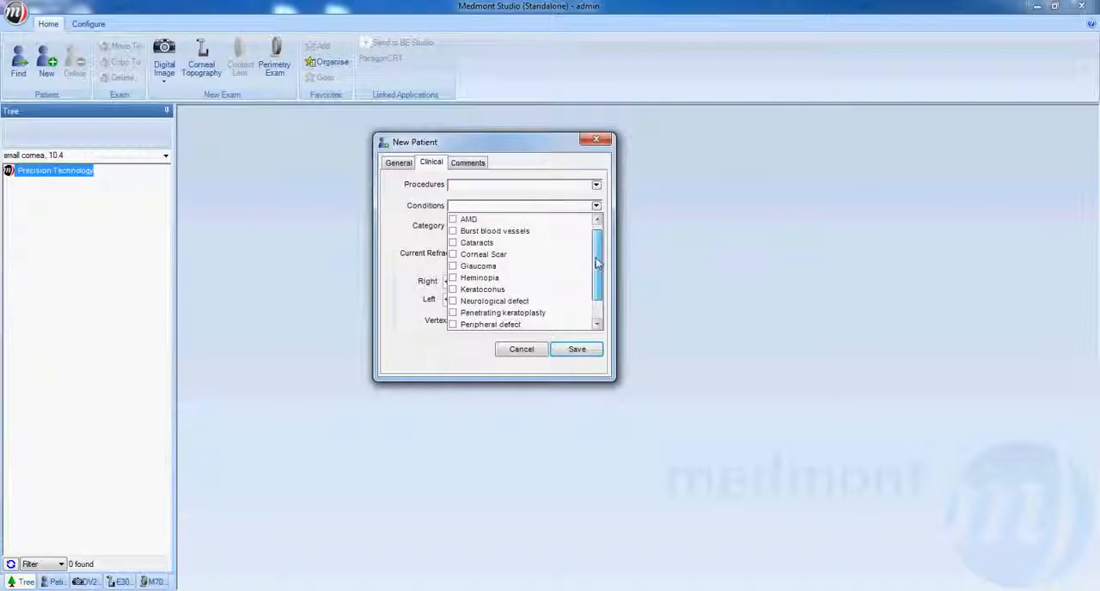
scroll(593, 249, up, 2)
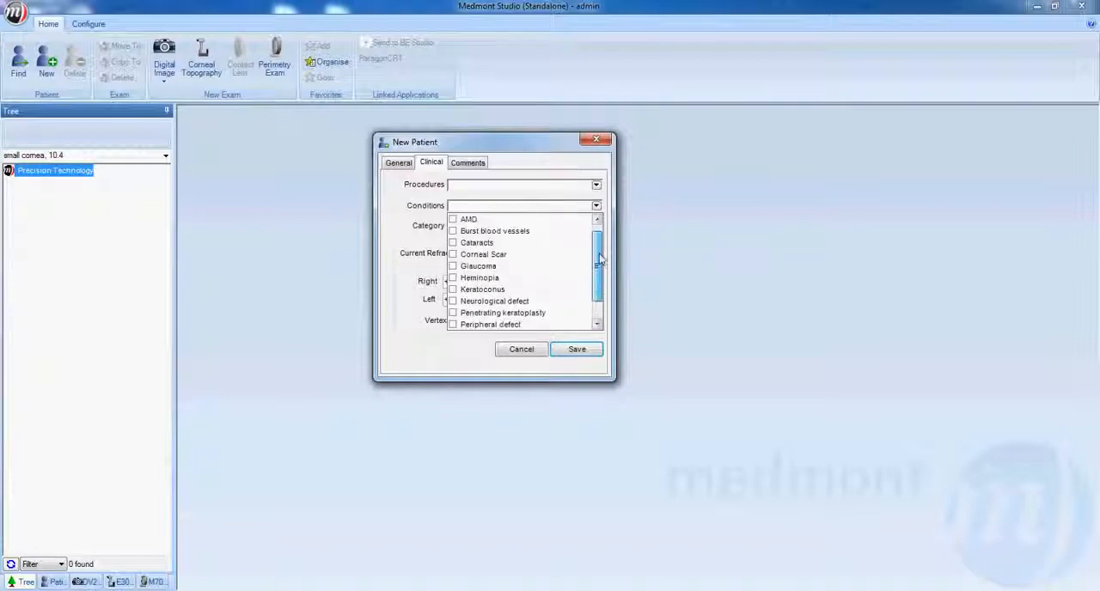
click(429, 232)
click(477, 228)
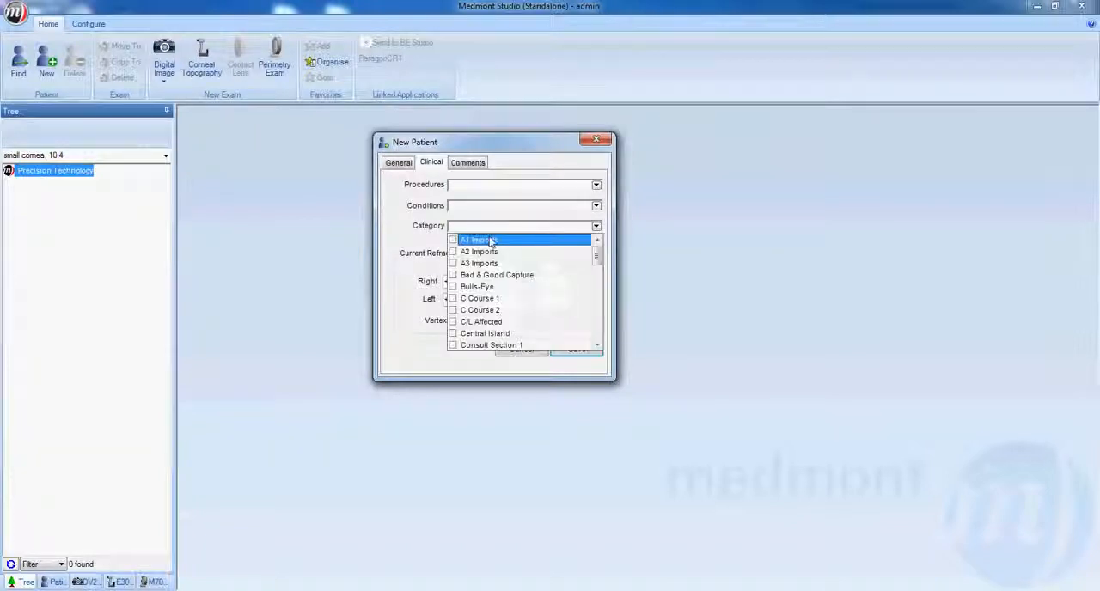
click(490, 253)
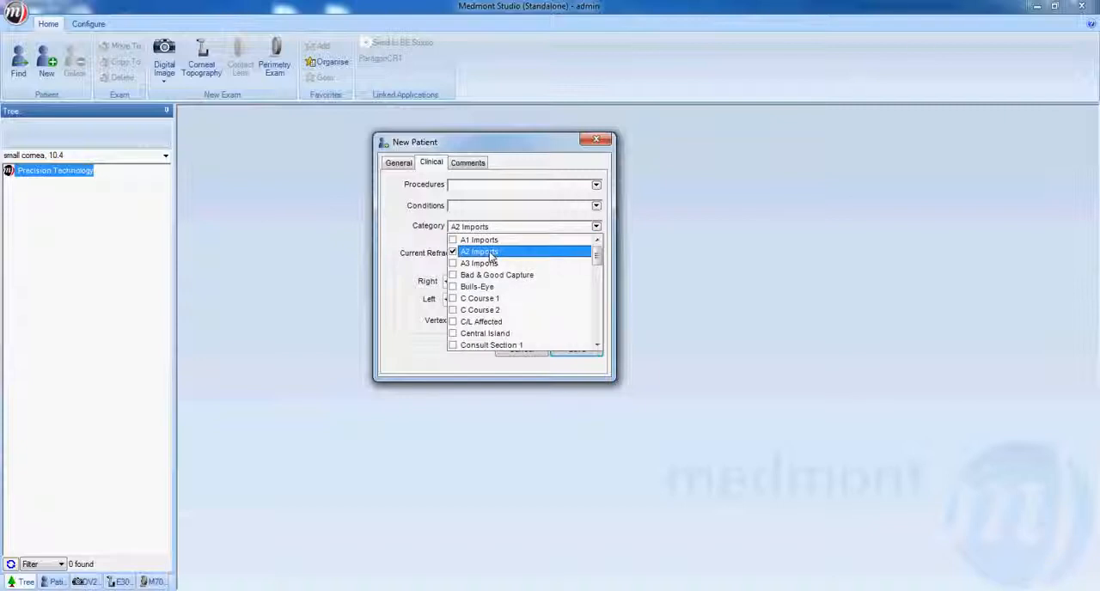
click(428, 245)
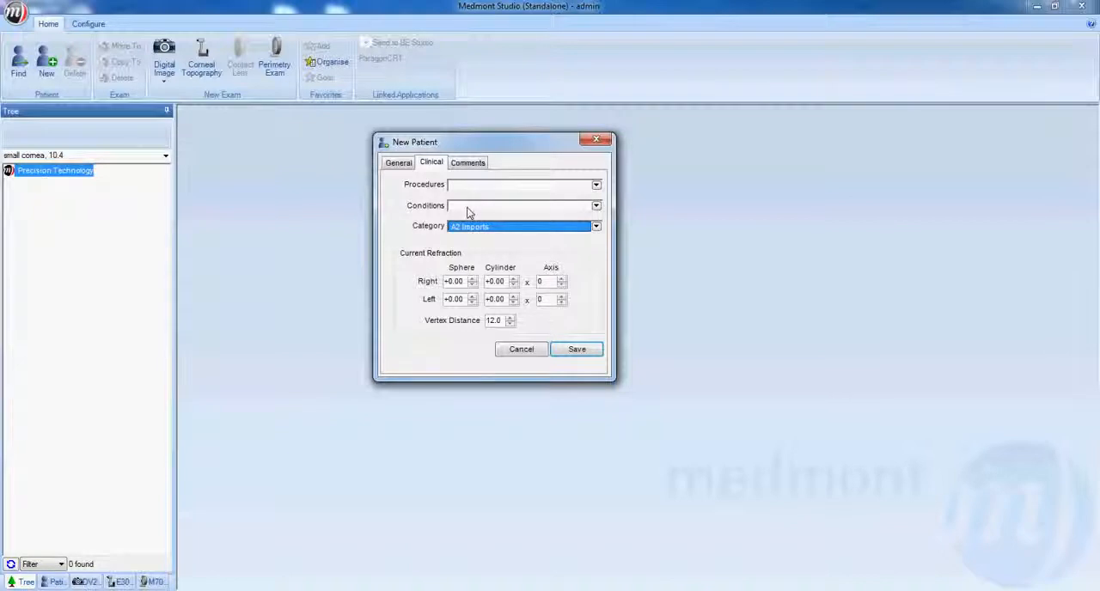
Set the current refraction sphere to -8.00 for both the right and left eyes.
click(465, 281)
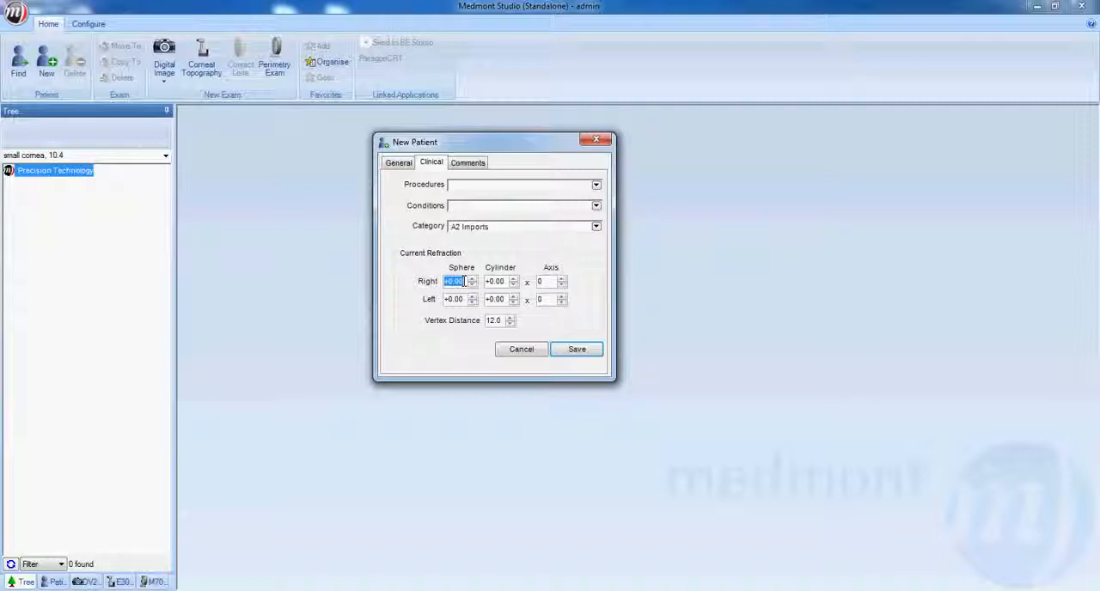
text(-8.0)
key(Tab)
key(Tab)
key(Tab)
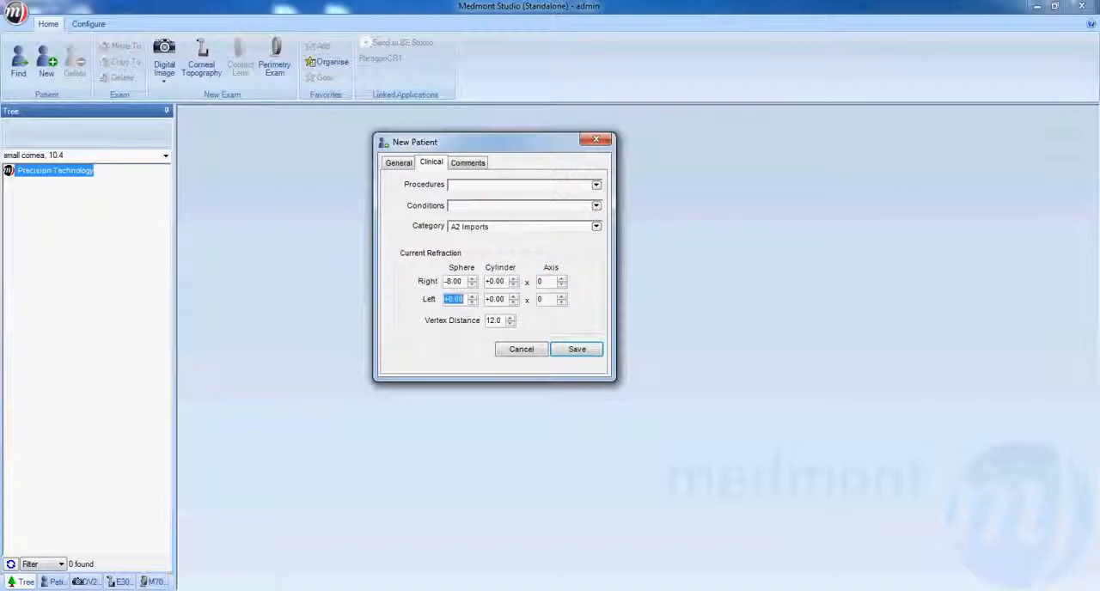
text(-8)
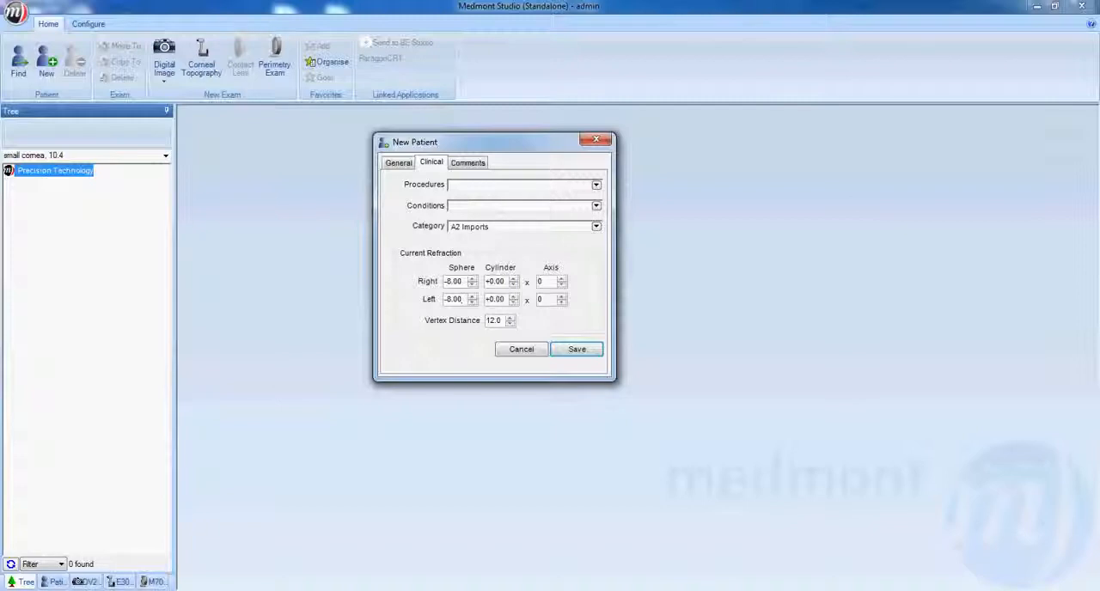
Save the new patient record after checking its comments and general details, and start a corneal topography exam for the patient.
click(466, 167)
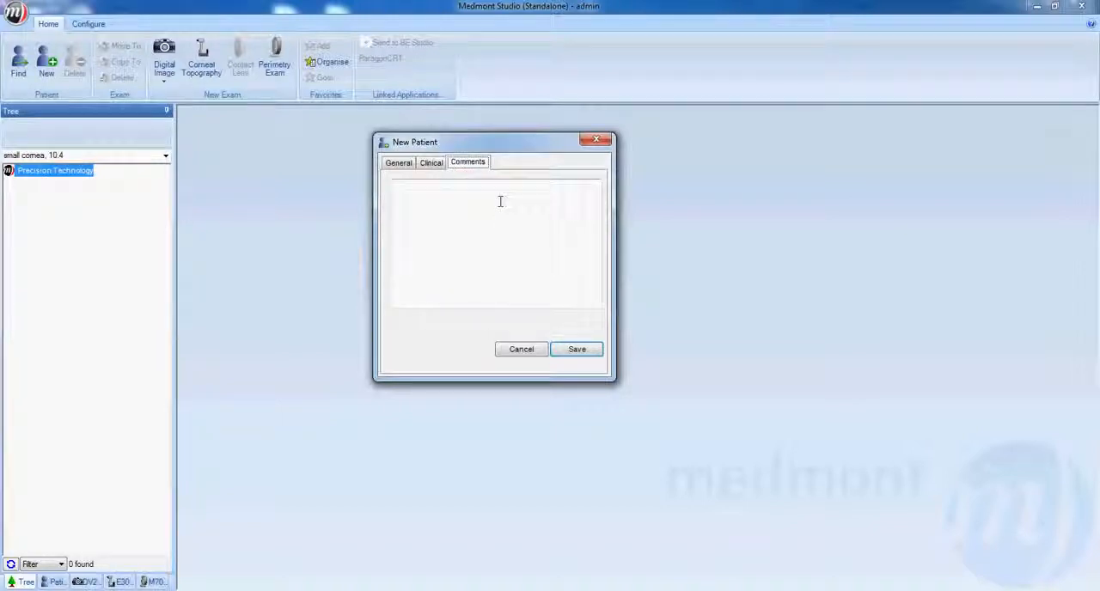
click(404, 165)
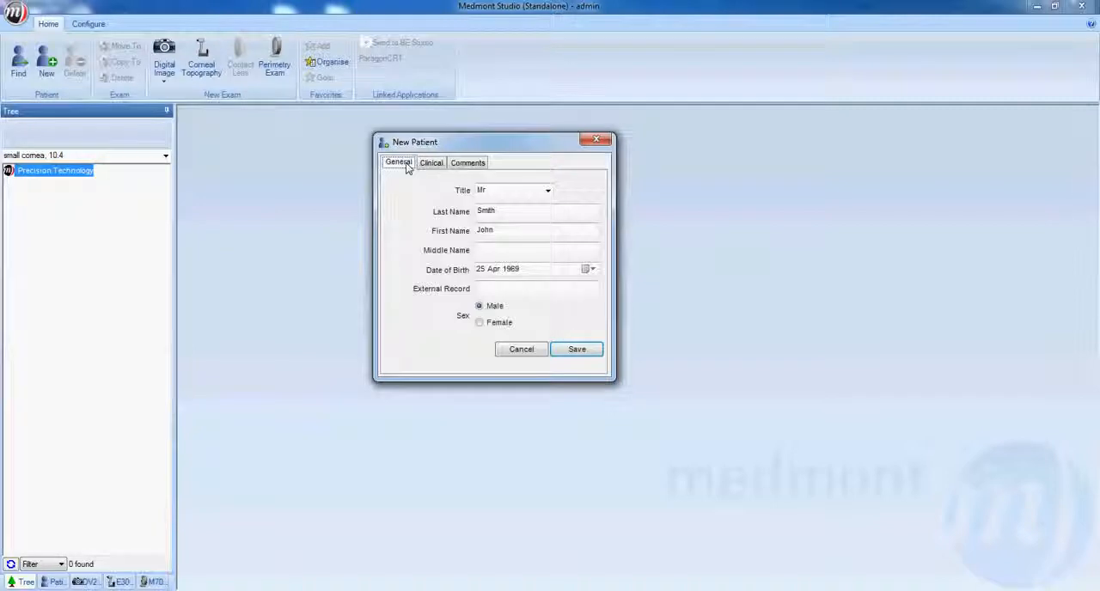
click(574, 350)
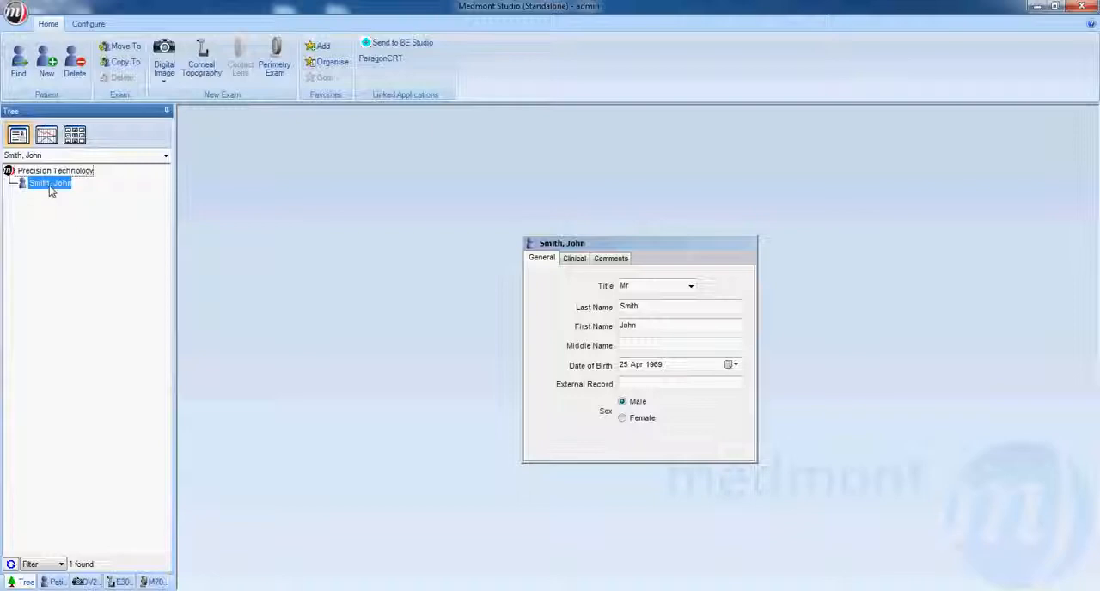
click(206, 60)
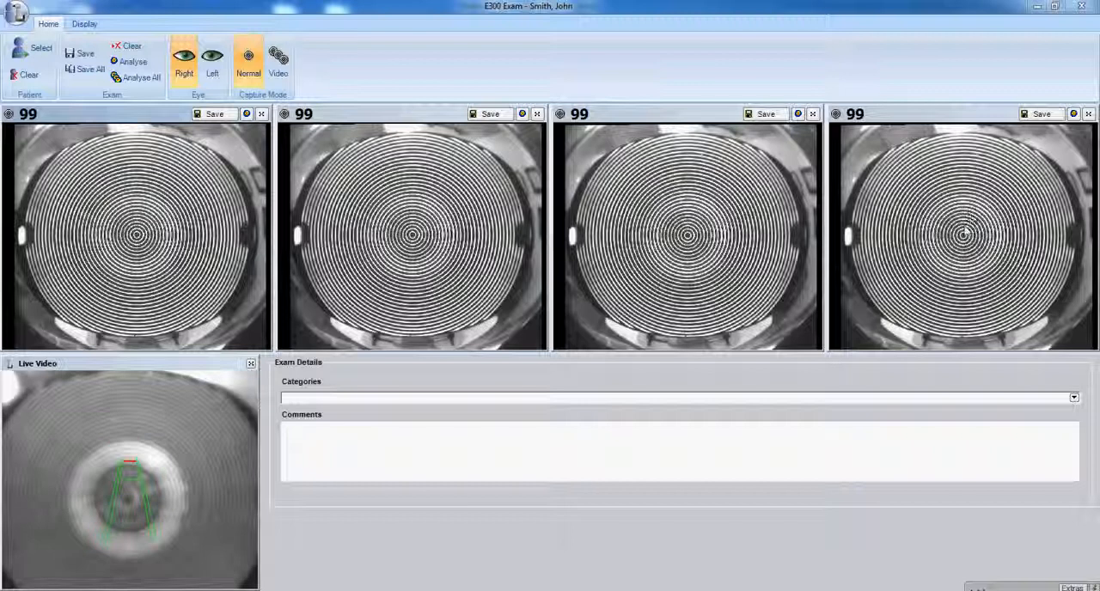
Inspect the central rings of the fourth right-eye capture up close and save that capture.
right_click(964, 237)
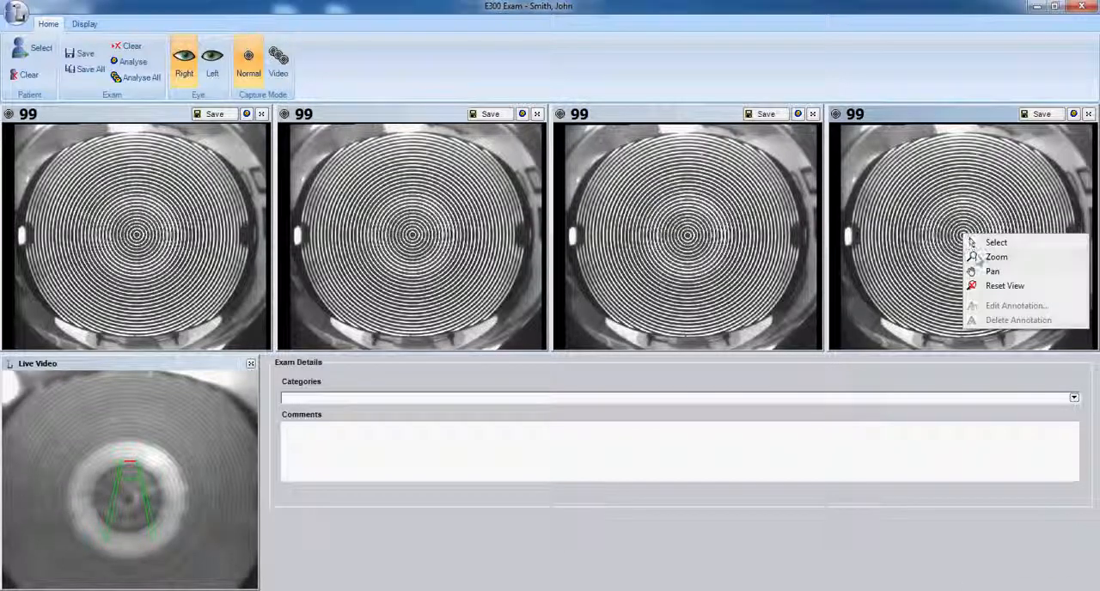
click(980, 257)
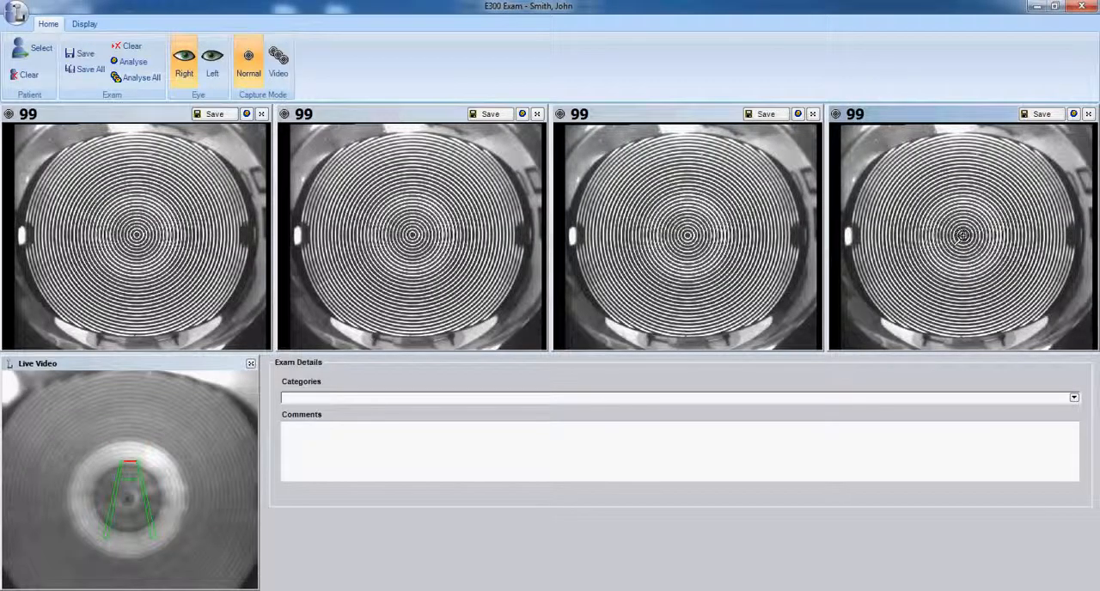
click(964, 237)
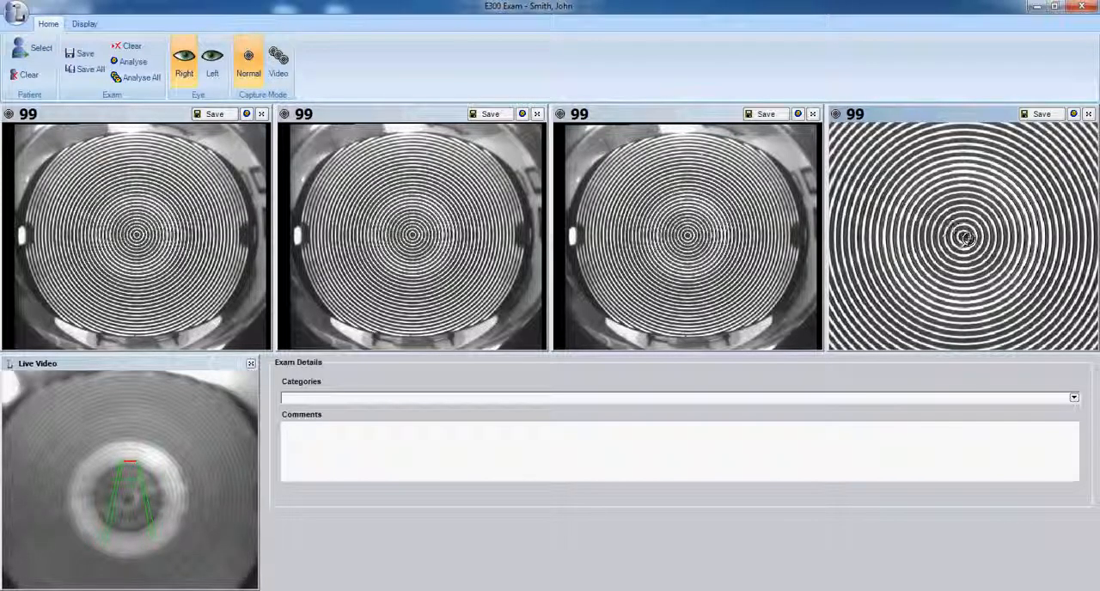
click(1040, 115)
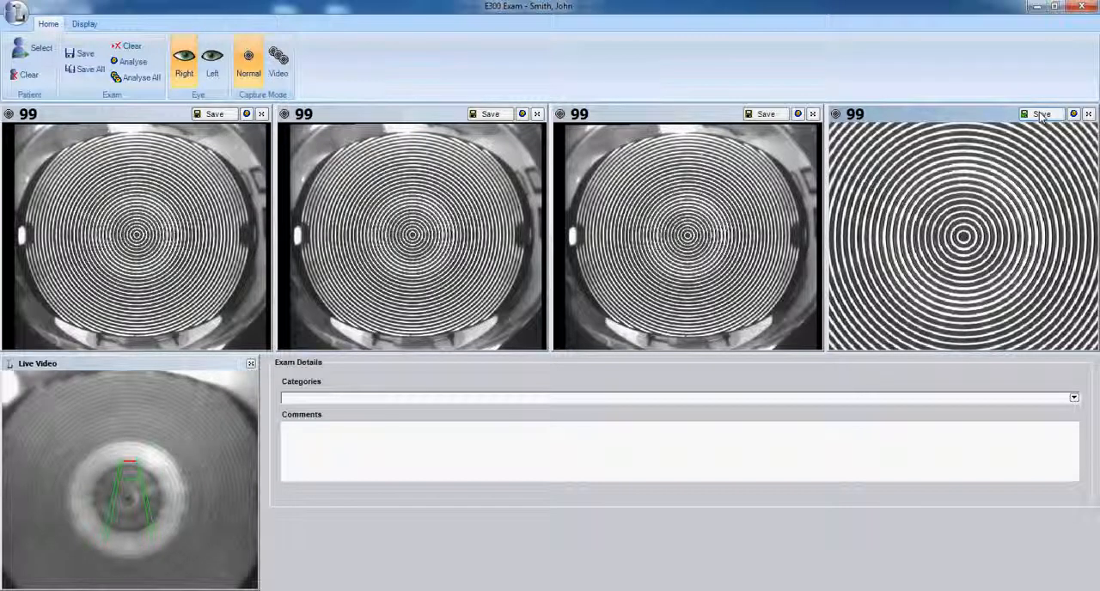
Clear the existing exam captures and save the fourth image of the retaken right-eye set after inspecting its central rings.
click(123, 44)
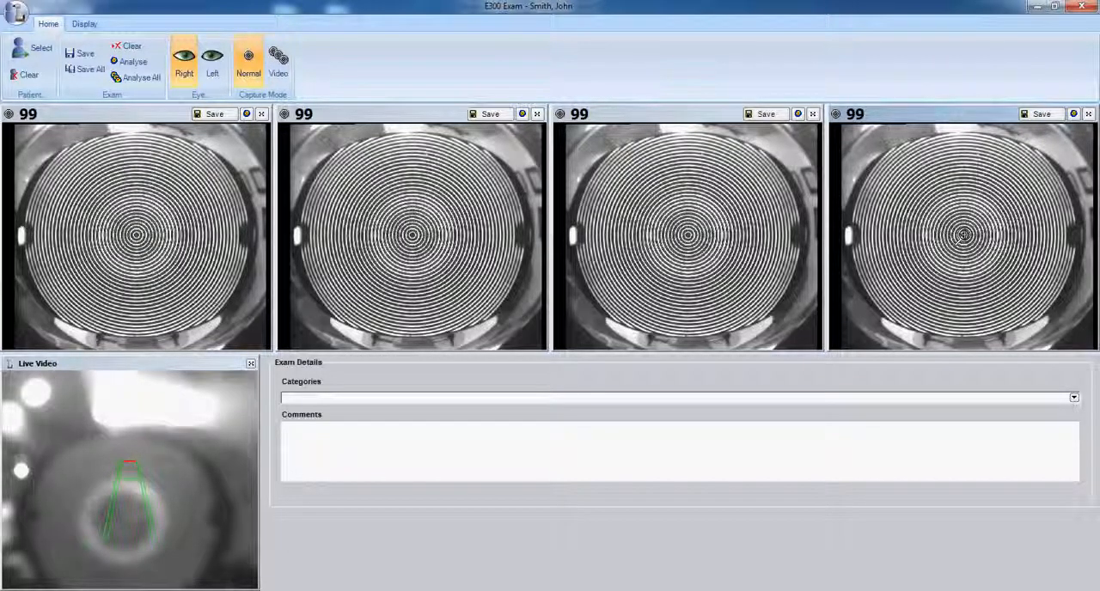
click(963, 235)
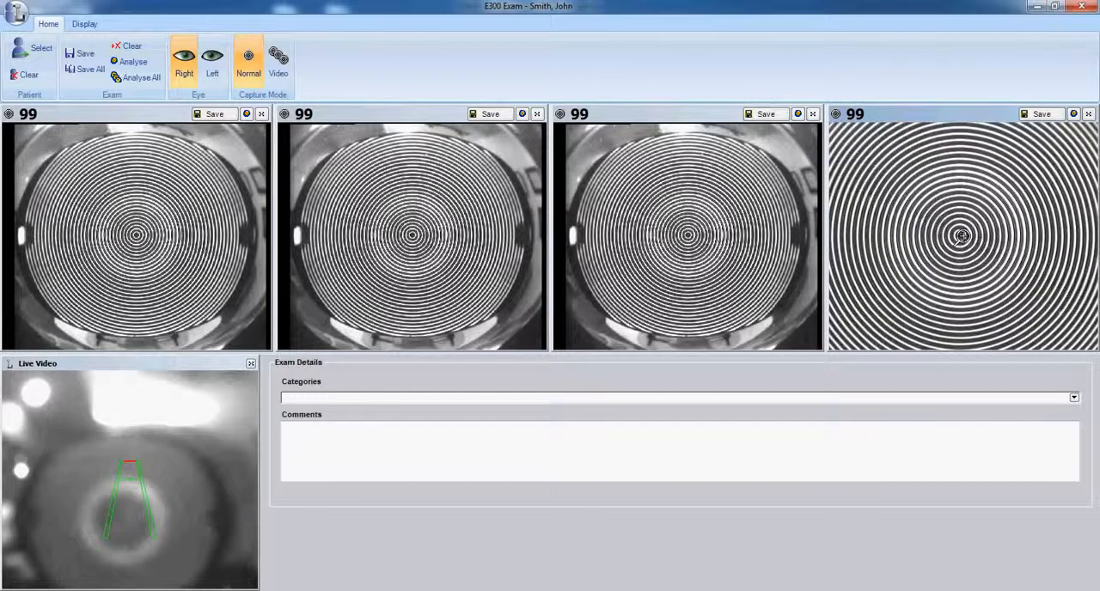
click(962, 236)
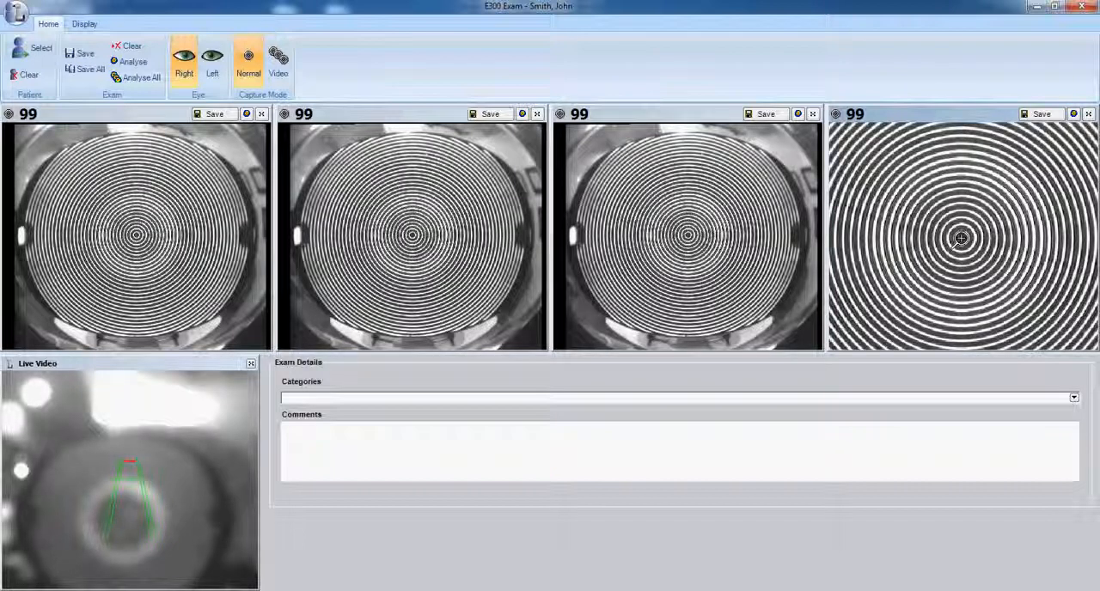
click(1037, 120)
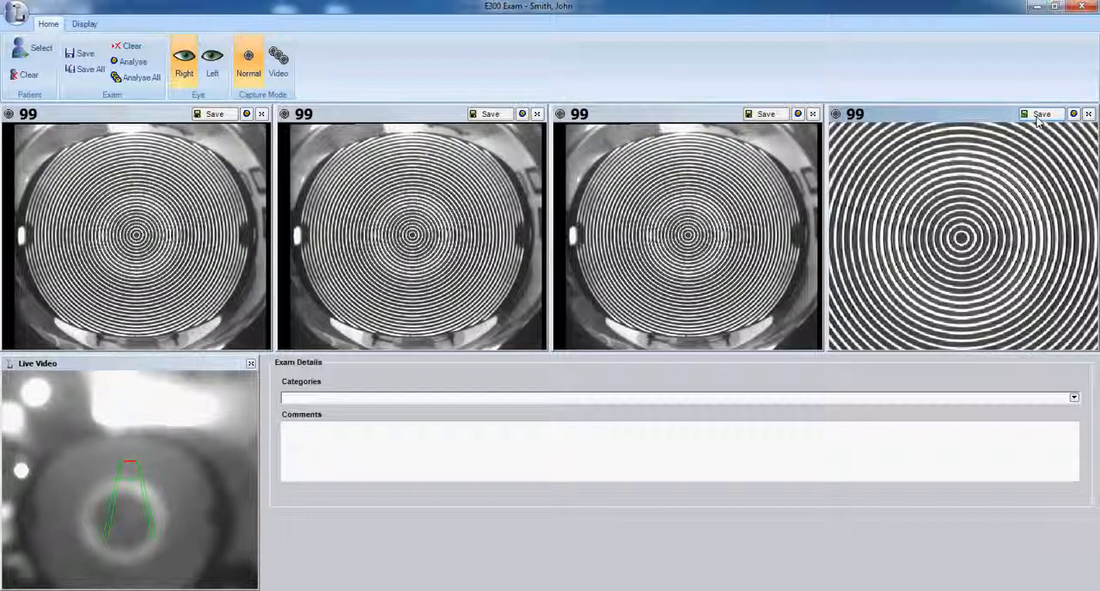